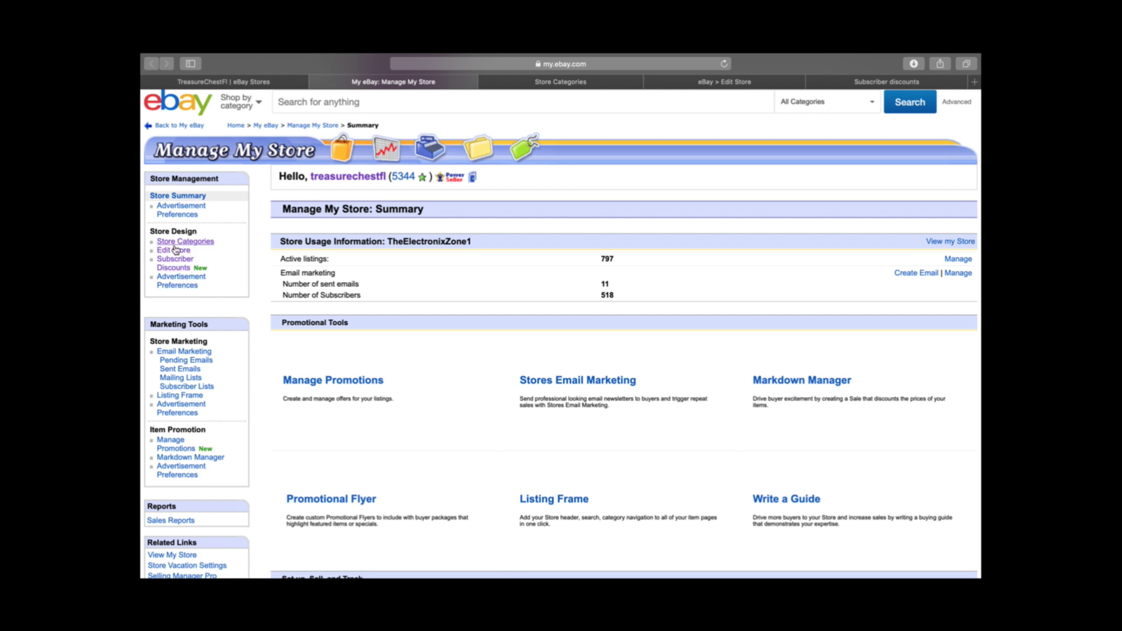
- Look through the promotional tools and the Set up, Sell, and Track options on the Manage My Store summary
scroll(445, 280, "down", 10)
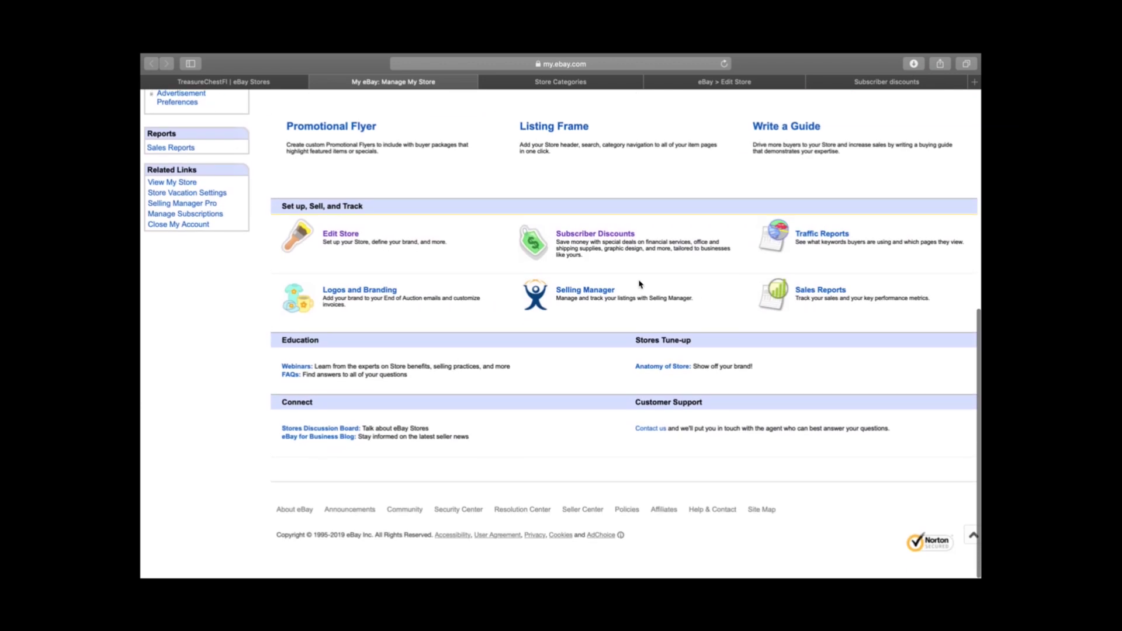
scroll(515, 339, "up", 2)
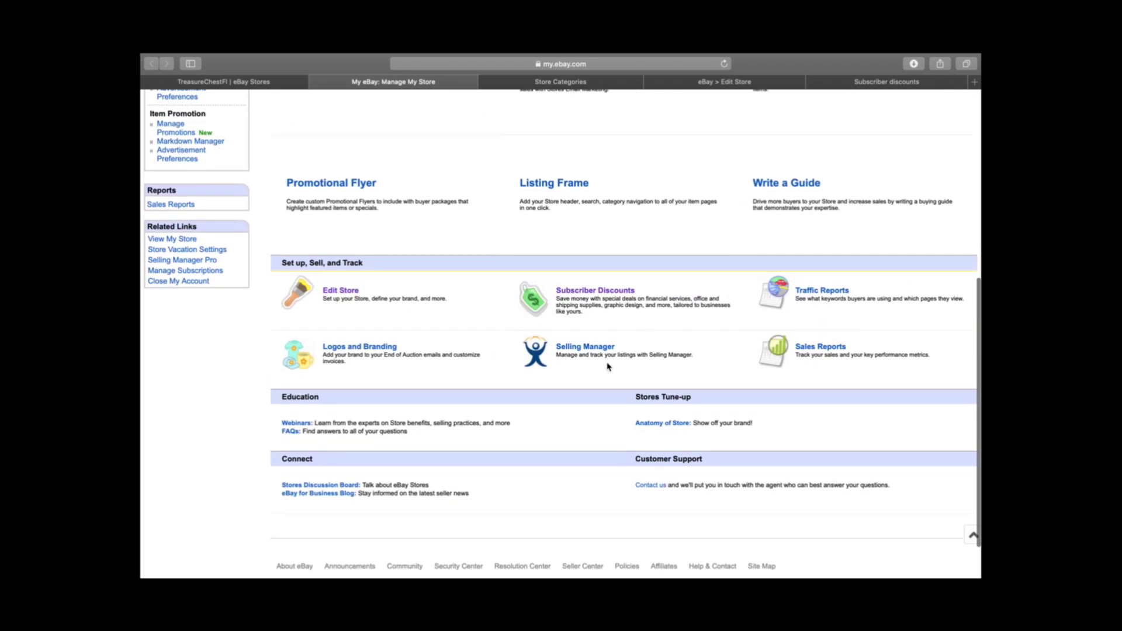
scroll(608, 367, "up", 8)
scroll(608, 367, "up", 2)
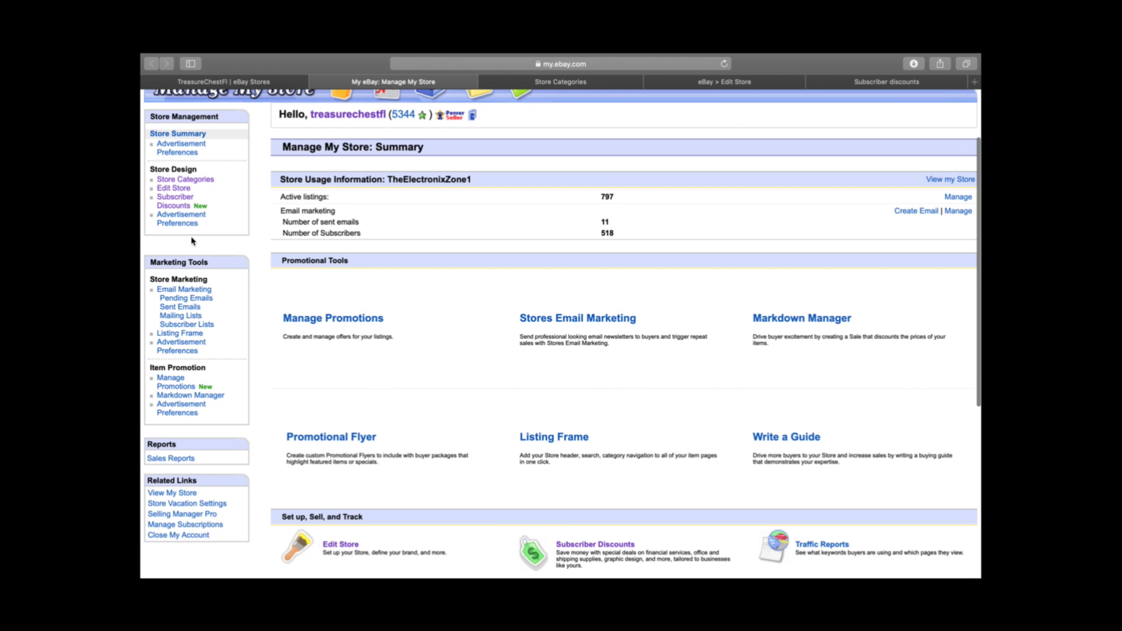
- View the Manage Store Categories list and locate its Store Categories link on the store summary page
left_click(580, 83)
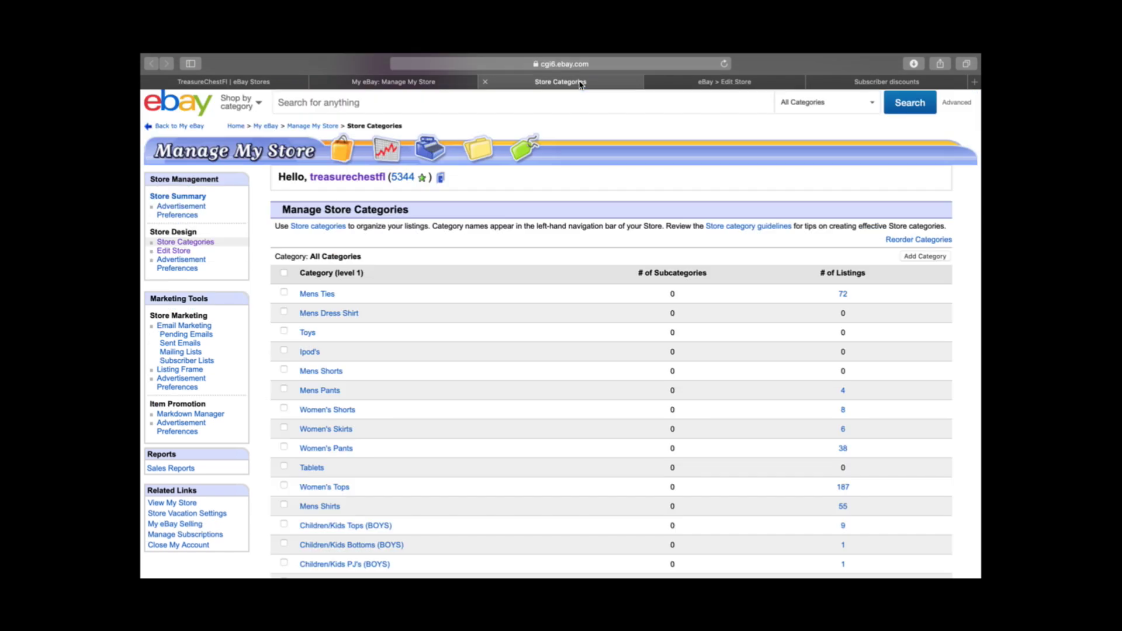
scroll(590, 265, "down", 1)
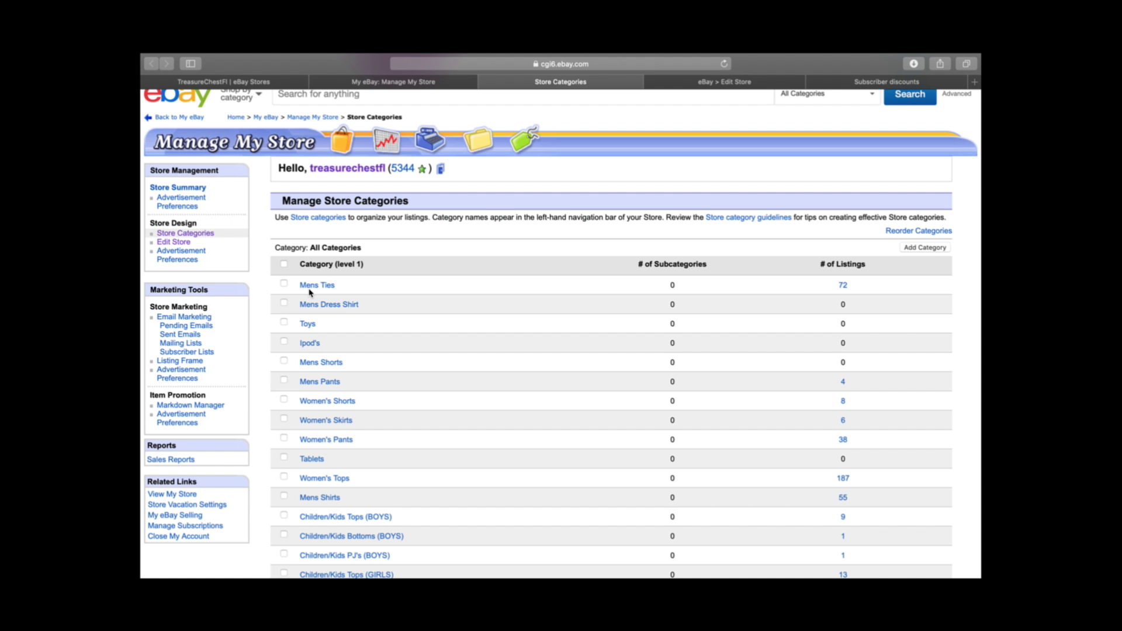
left_click(384, 81)
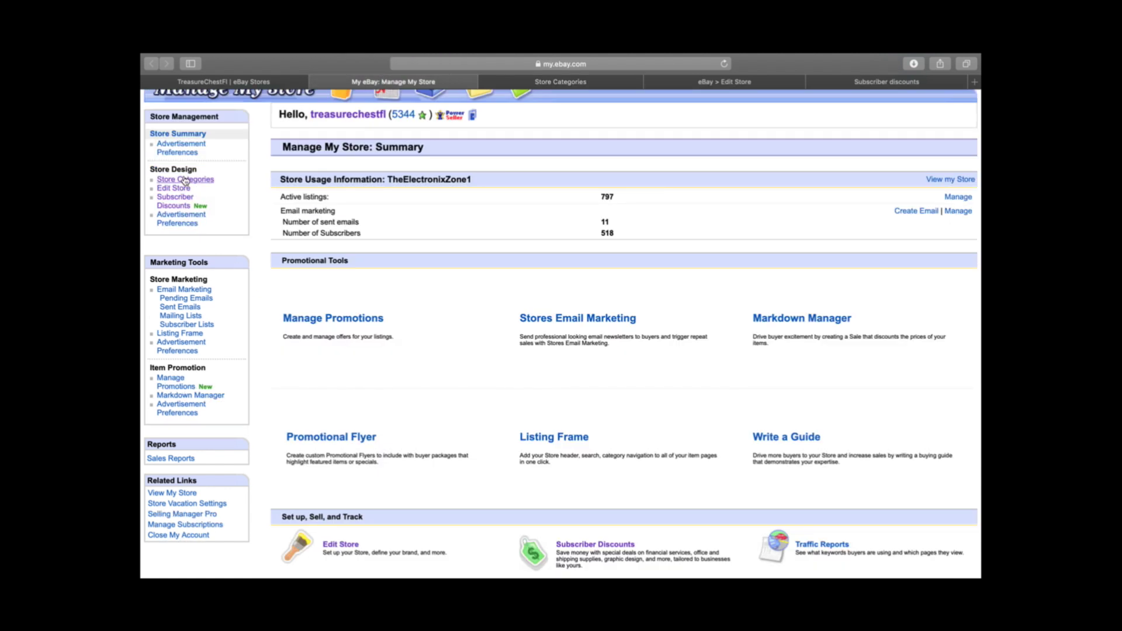
left_click(551, 81)
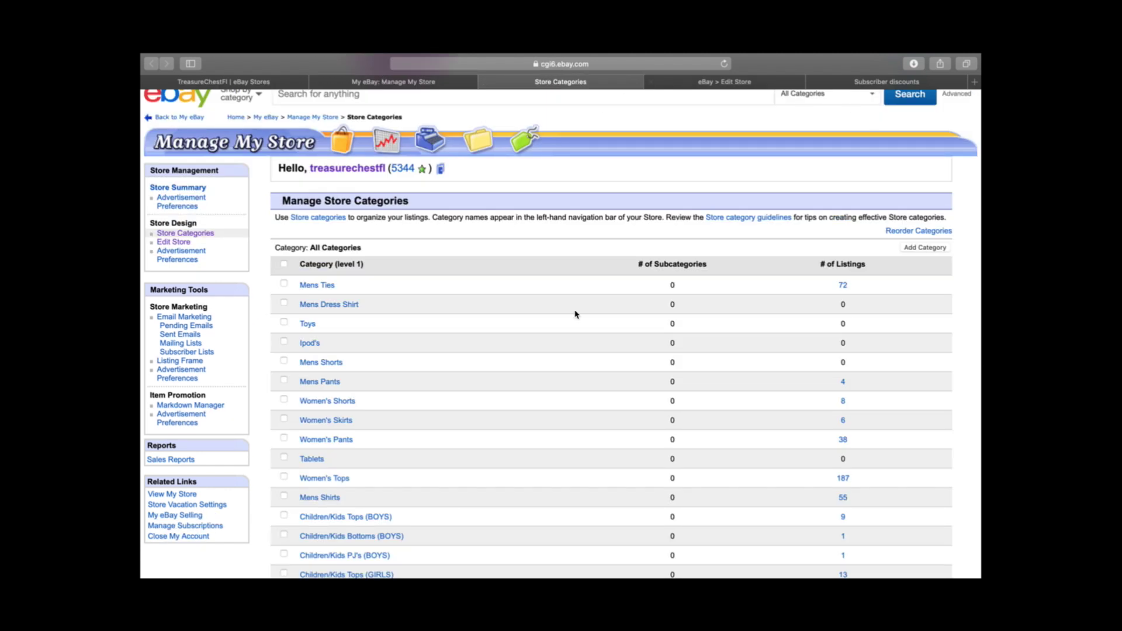
- Open the Add Store Category form, look over its category name fields, and return to the category list without saving
left_click(927, 248)
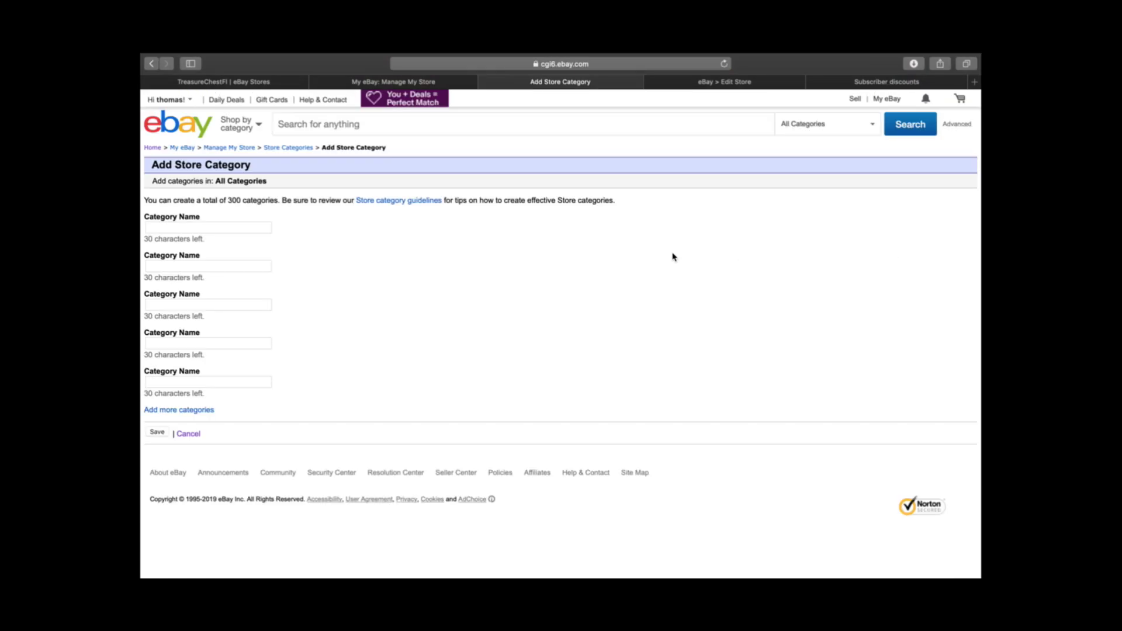
left_click(168, 229)
left_click(170, 269)
left_click(169, 308)
left_click(179, 248)
left_click(188, 270)
left_click(187, 308)
left_click(180, 358)
left_click_drag(225, 209, 278, 206)
left_click(152, 64)
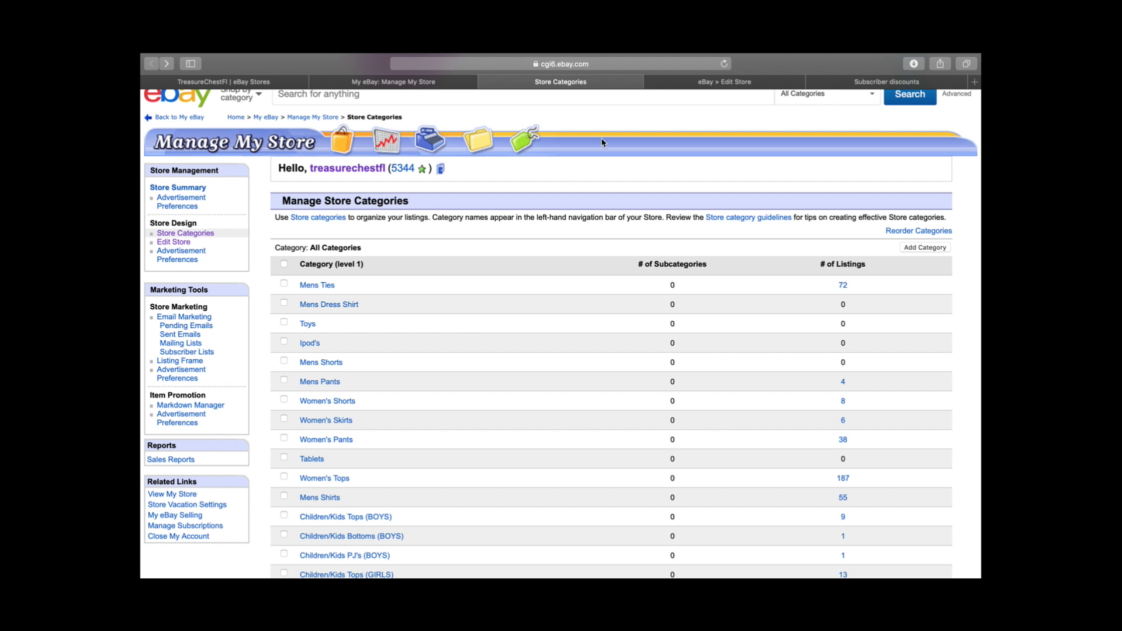
- Close the Store Categories page and the TreasureChestFl store page, keeping the Manage My Store summary open
left_click(448, 82)
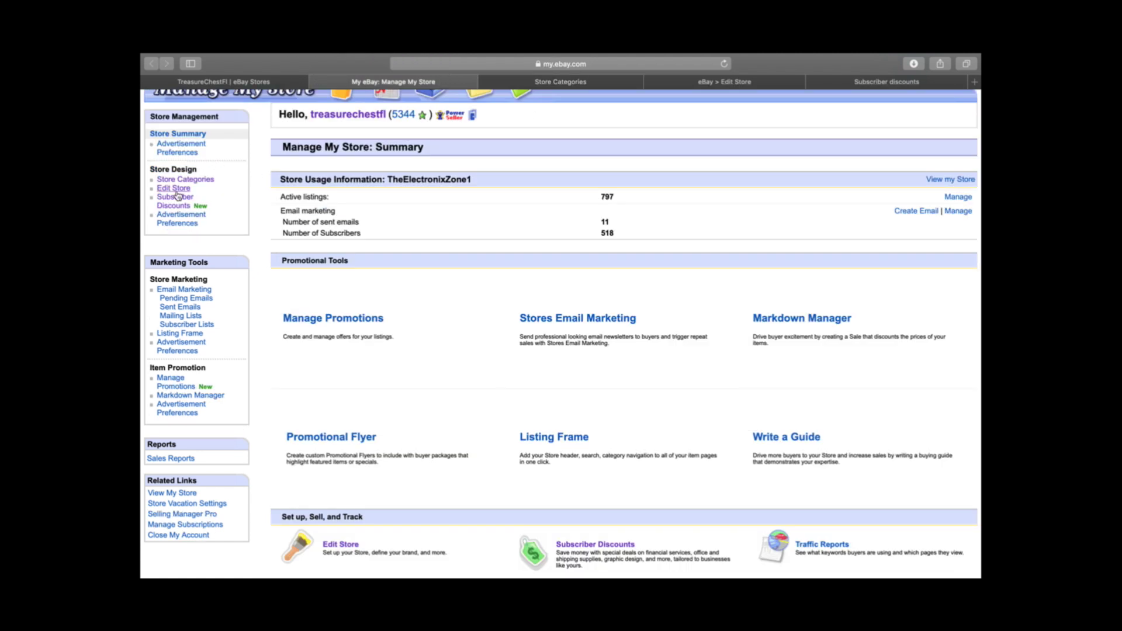
left_click(485, 81)
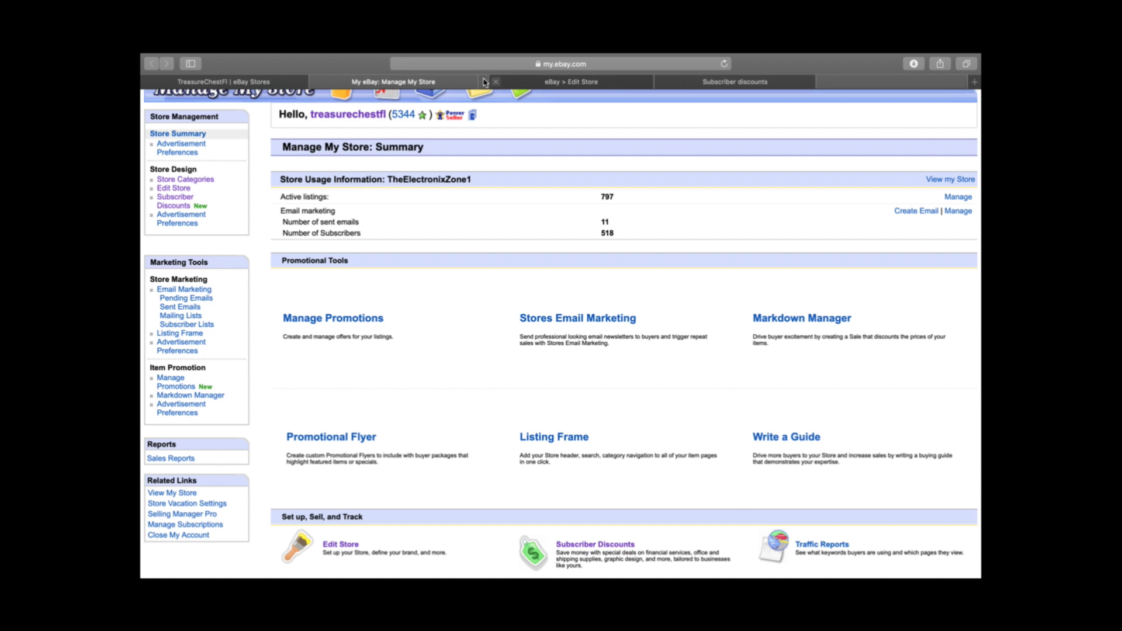
left_click(146, 82)
- Open the Edit Store page and examine the store name field and the billboard image instructions
left_click(582, 83)
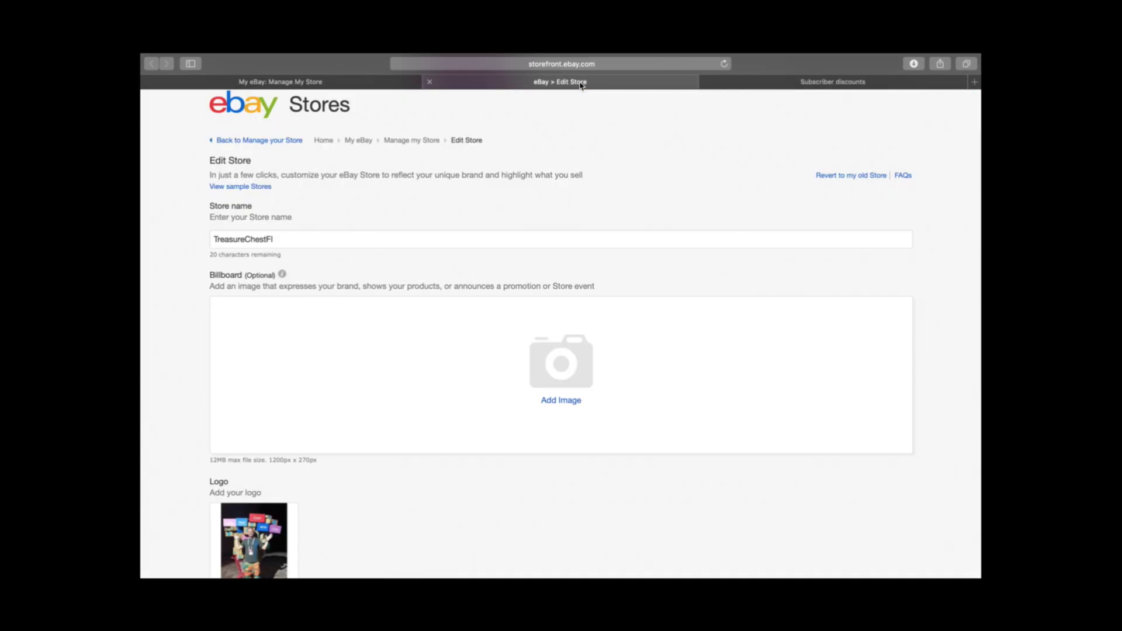
scroll(529, 192, "down", 2)
left_click(330, 186)
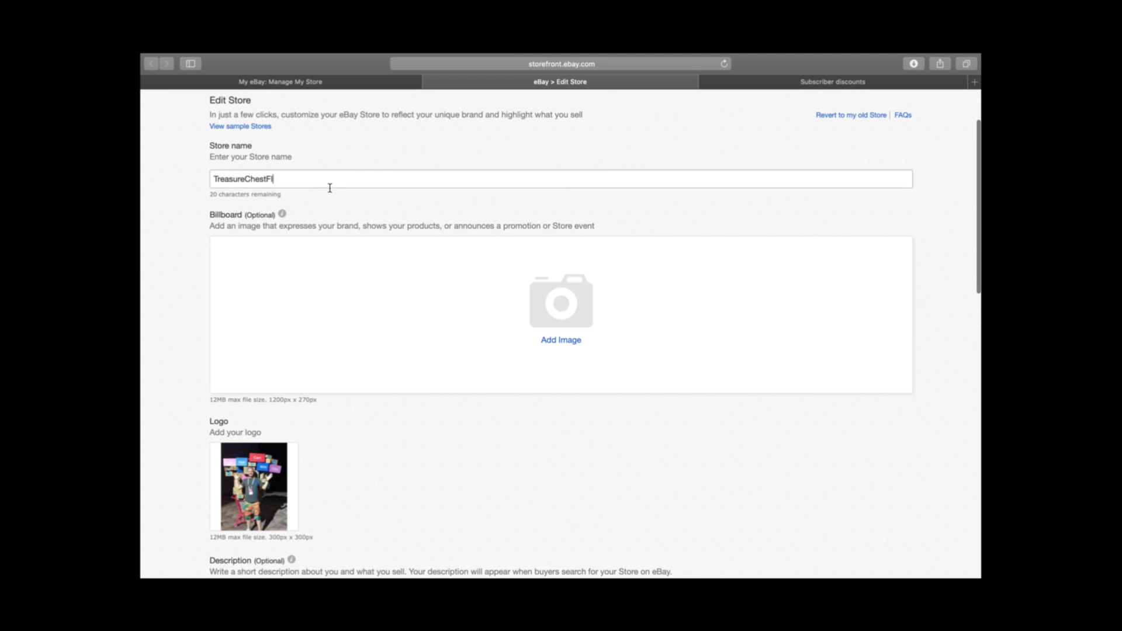
left_click_drag(296, 186, 215, 188)
left_click_drag(214, 228, 613, 235)
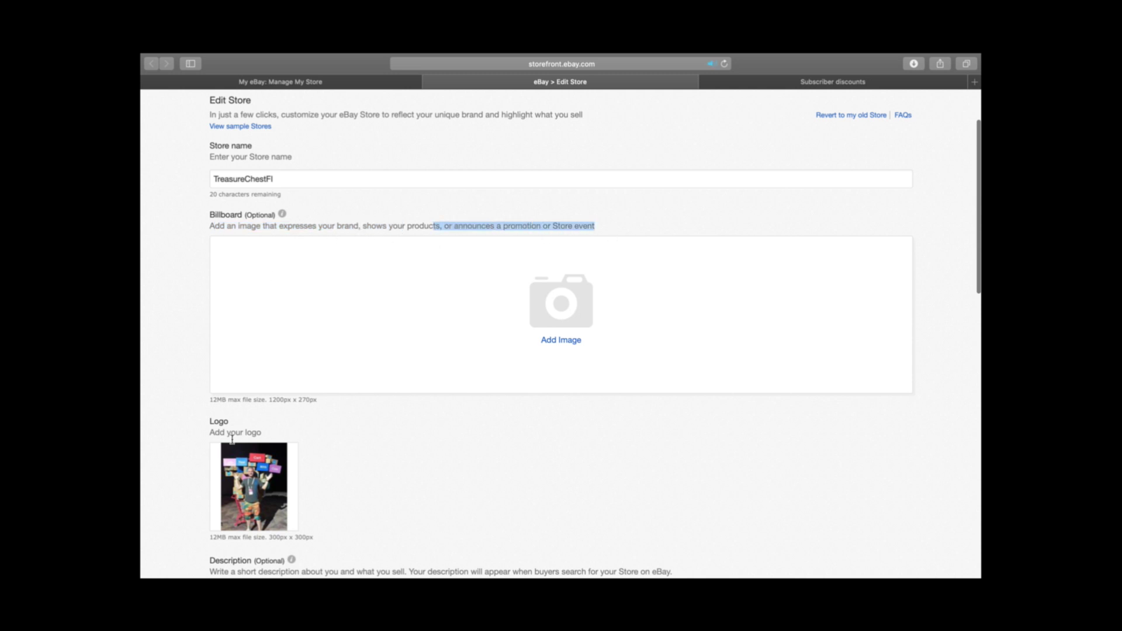
- Review the logo, description, featured listings, listing order, layout and category type settings on the Edit Store page
scroll(275, 421, "down", 5)
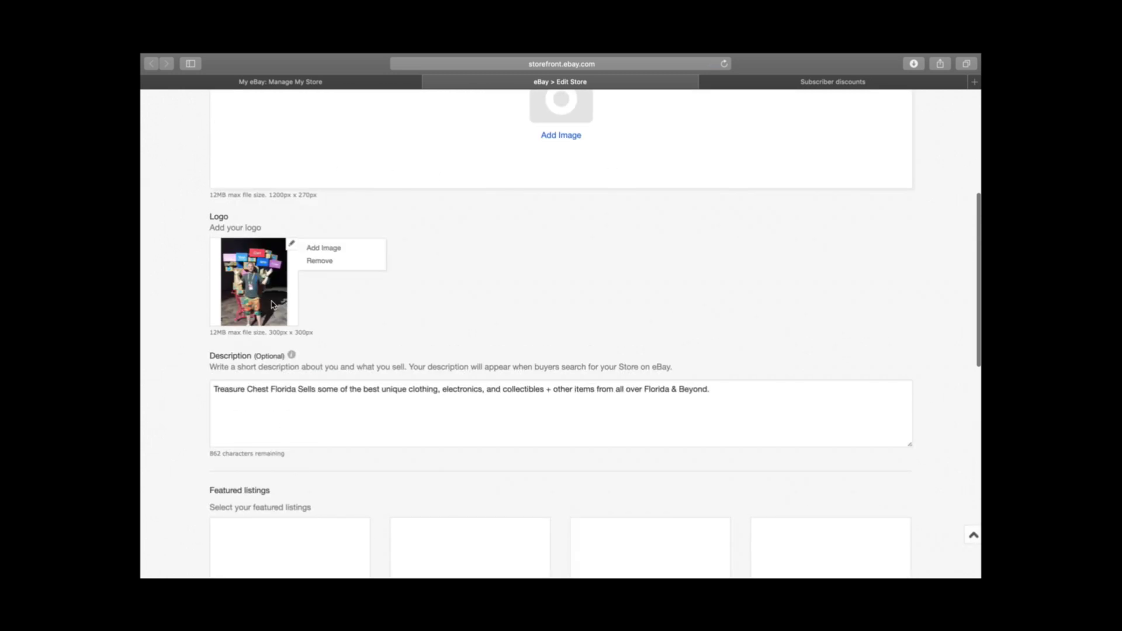
scroll(466, 269, "down", 3)
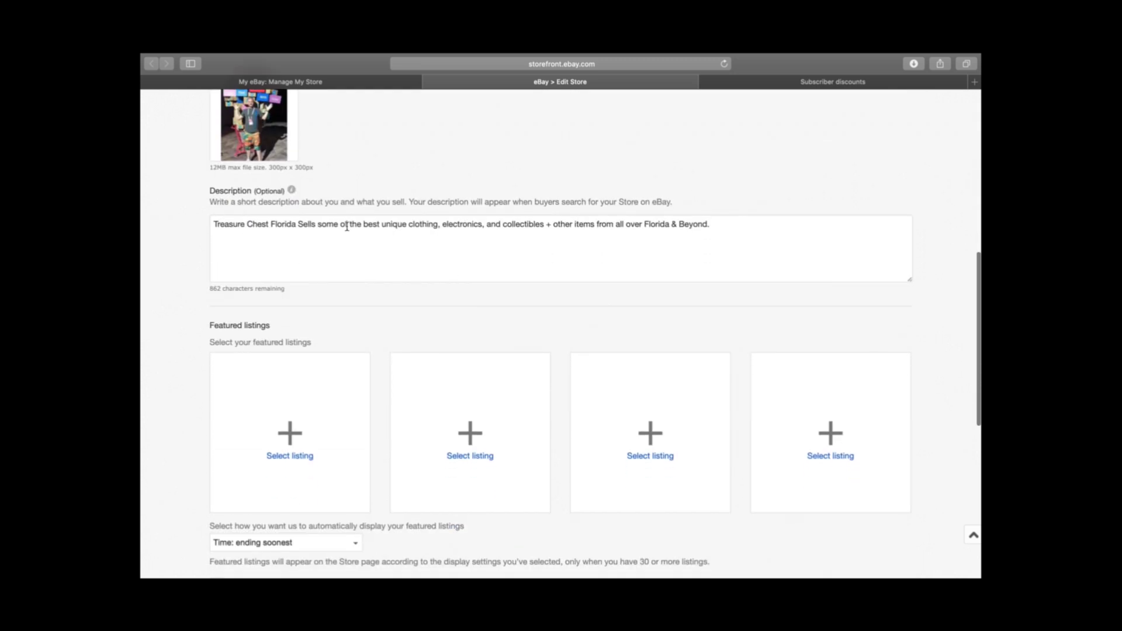
scroll(433, 310, "down", 3)
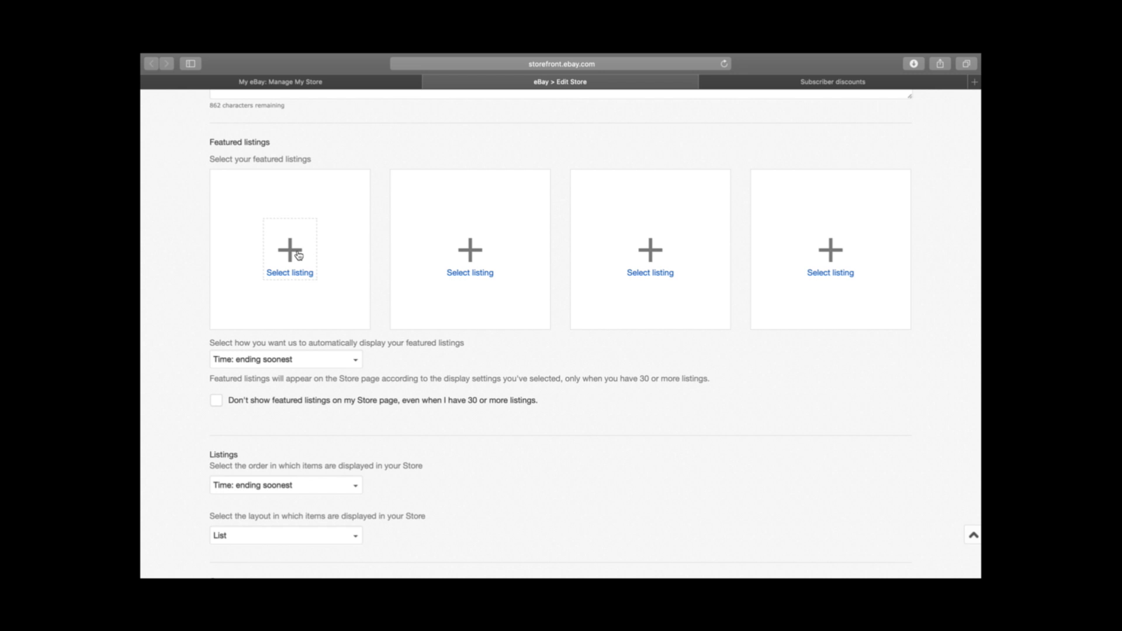
scroll(669, 323, "down", 5)
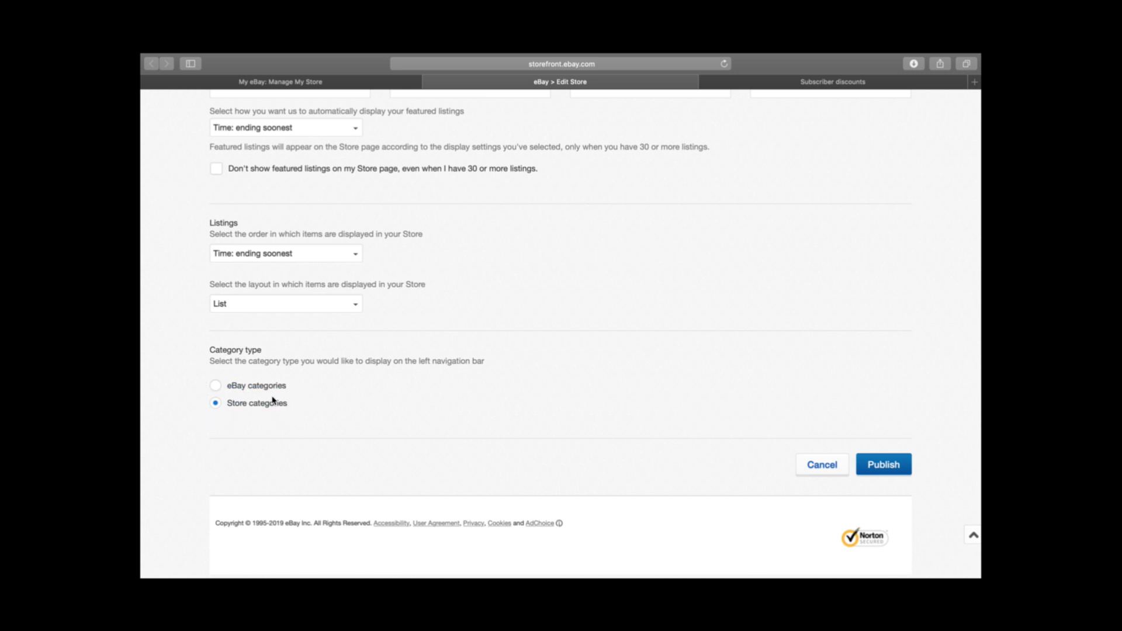
- Close the Edit Store page without publishing and return to the Manage My Store summary
scroll(498, 248, "up", 10)
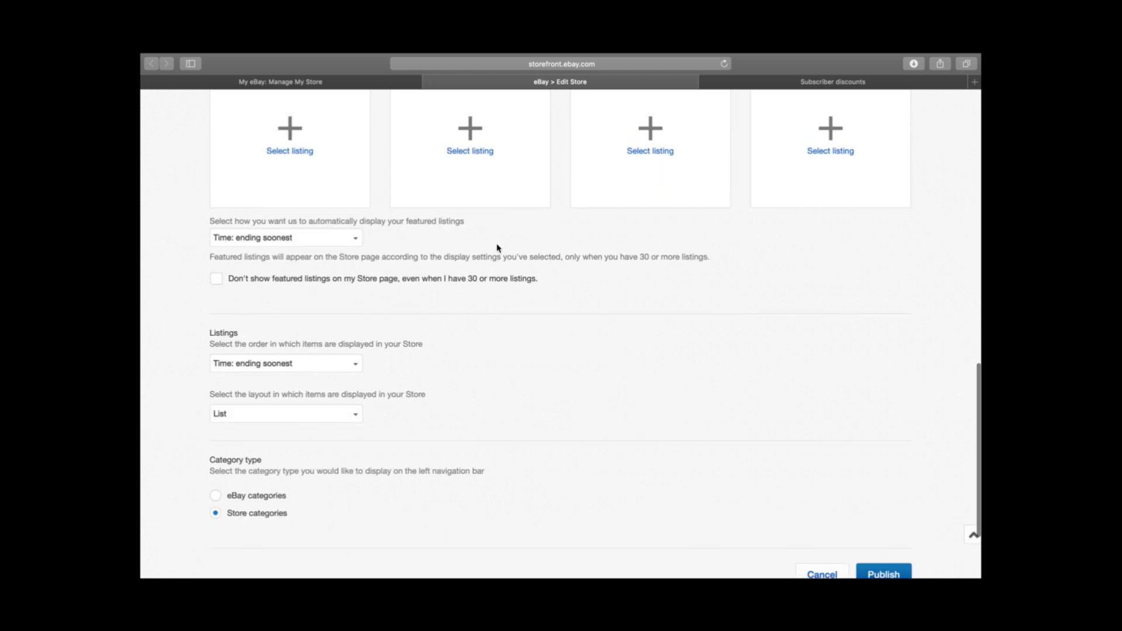
scroll(498, 248, "up", 2)
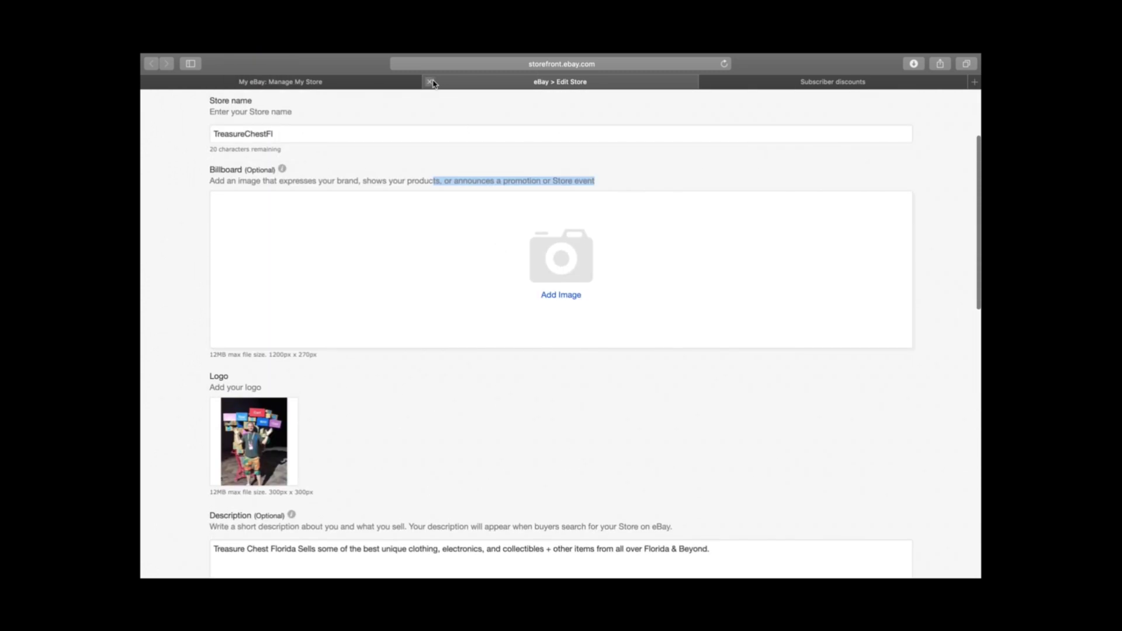
left_click(428, 82)
left_click(378, 82)
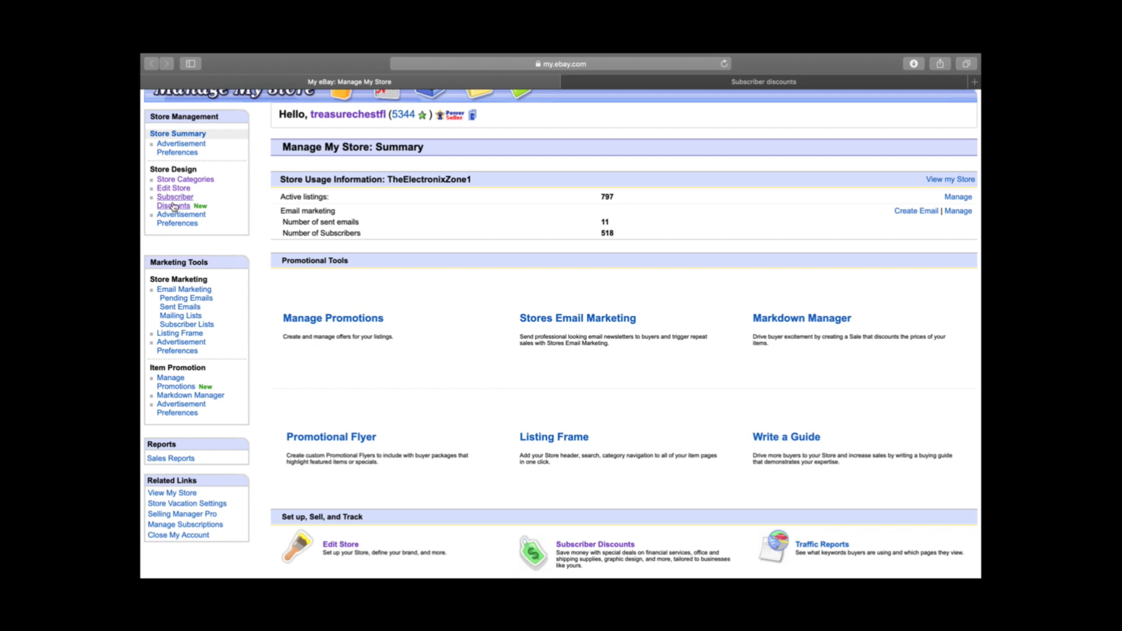
- Open the Subscriber discounts page and examine the partner offers, from eBay Shipping Supplies and LegalZoom to Frootion
left_click(679, 82)
scroll(420, 277, "down", 1)
scroll(810, 299, "down", 5)
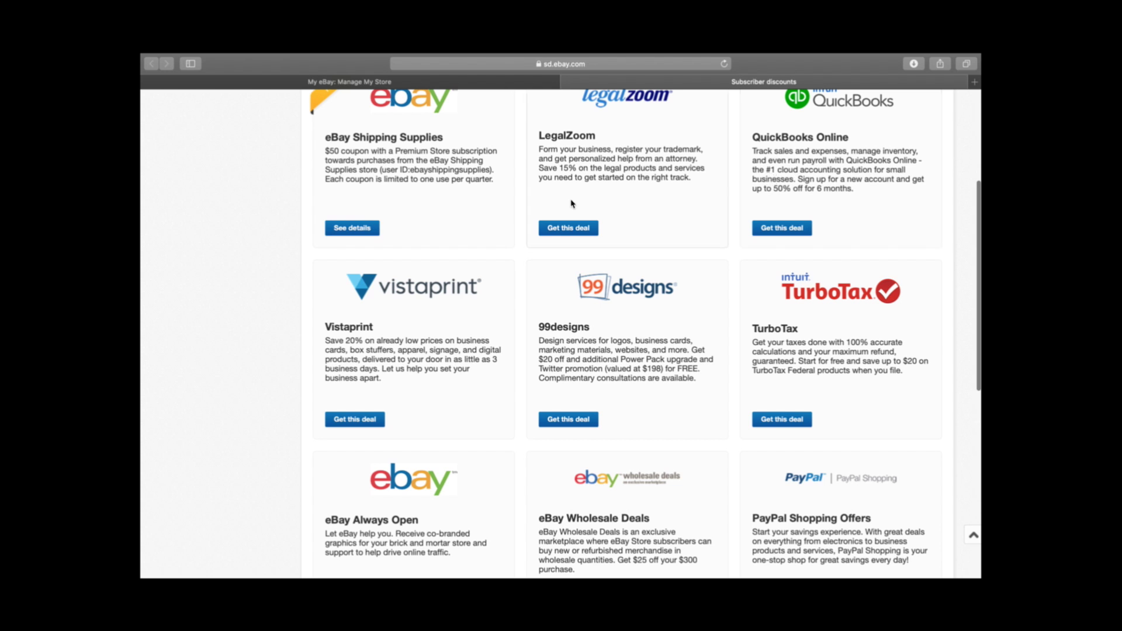
scroll(771, 176, "down", 3)
scroll(771, 166, "up", 4)
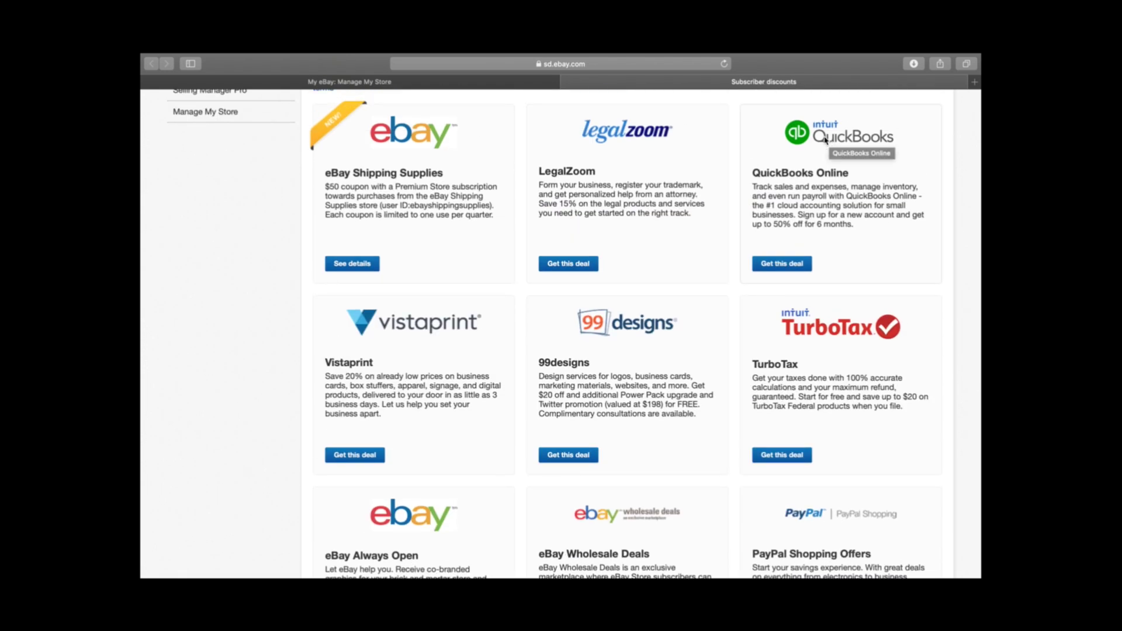
scroll(578, 243, "down", 9)
scroll(414, 347, "down", 2)
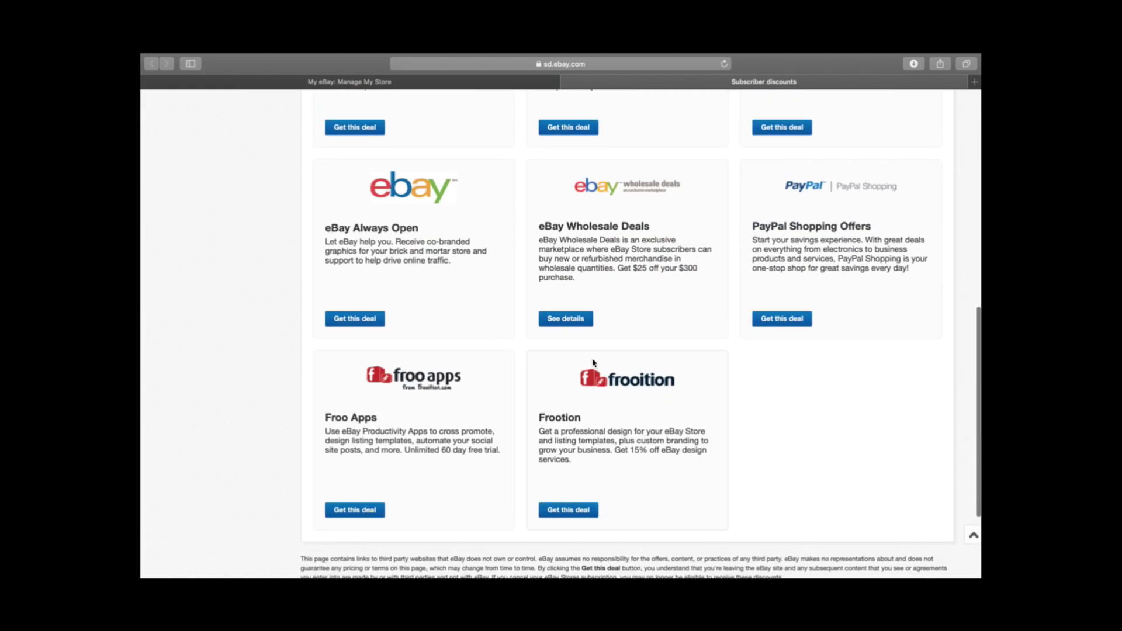
scroll(670, 413, "up", 9)
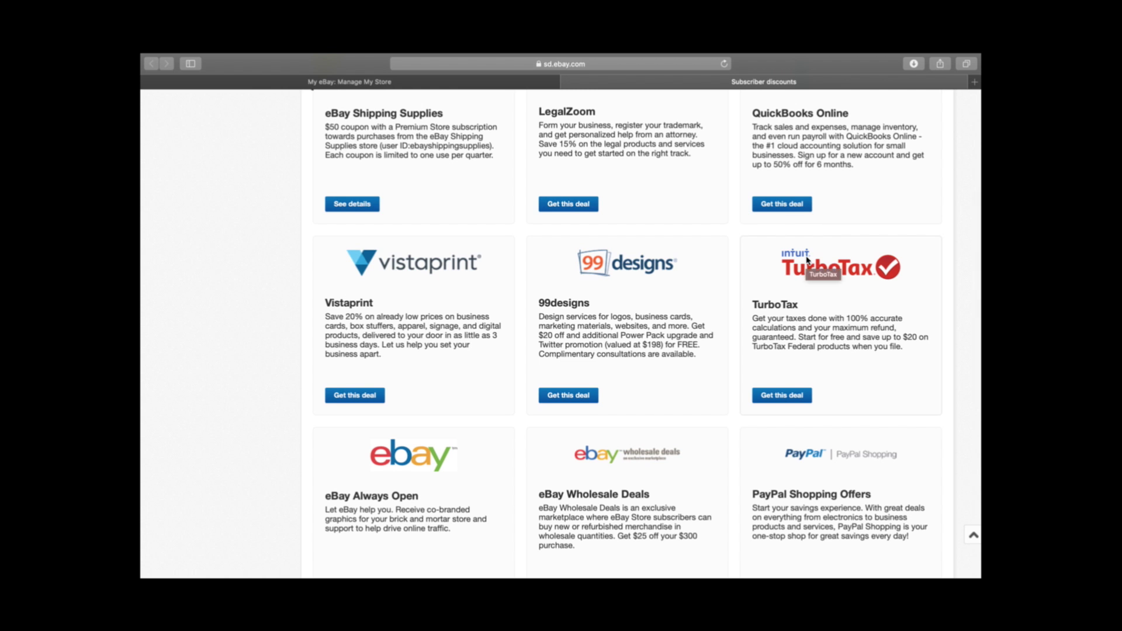
scroll(807, 259, "up", 4)
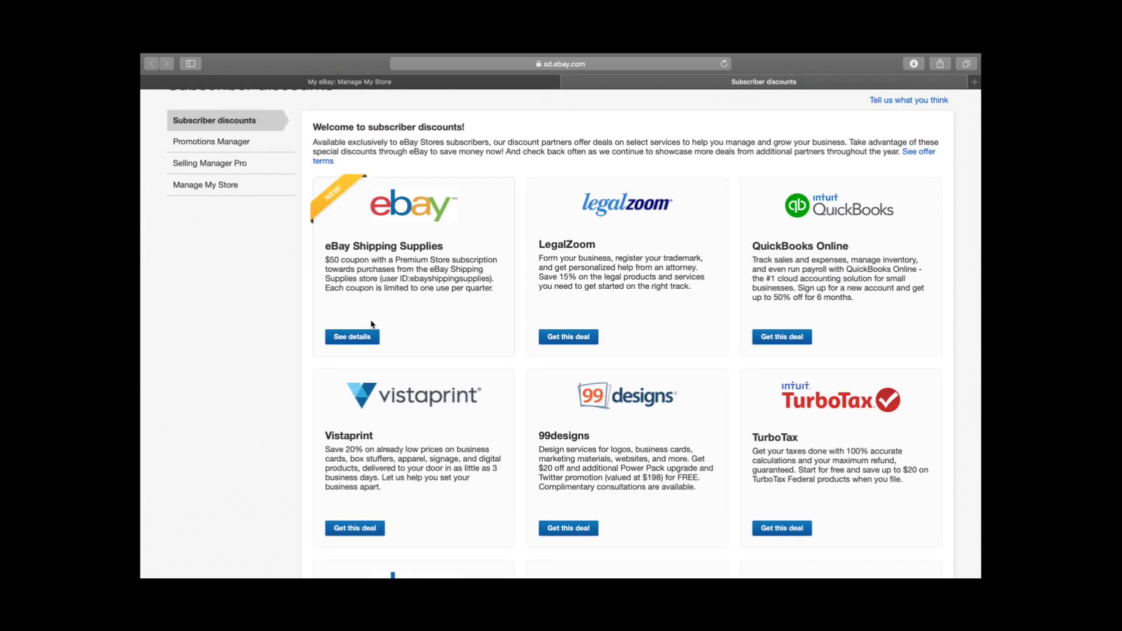
- Check the Subscriber Discounts link on the Manage My Store summary and return to the eBay Shipping Supplies offer
left_click(375, 85)
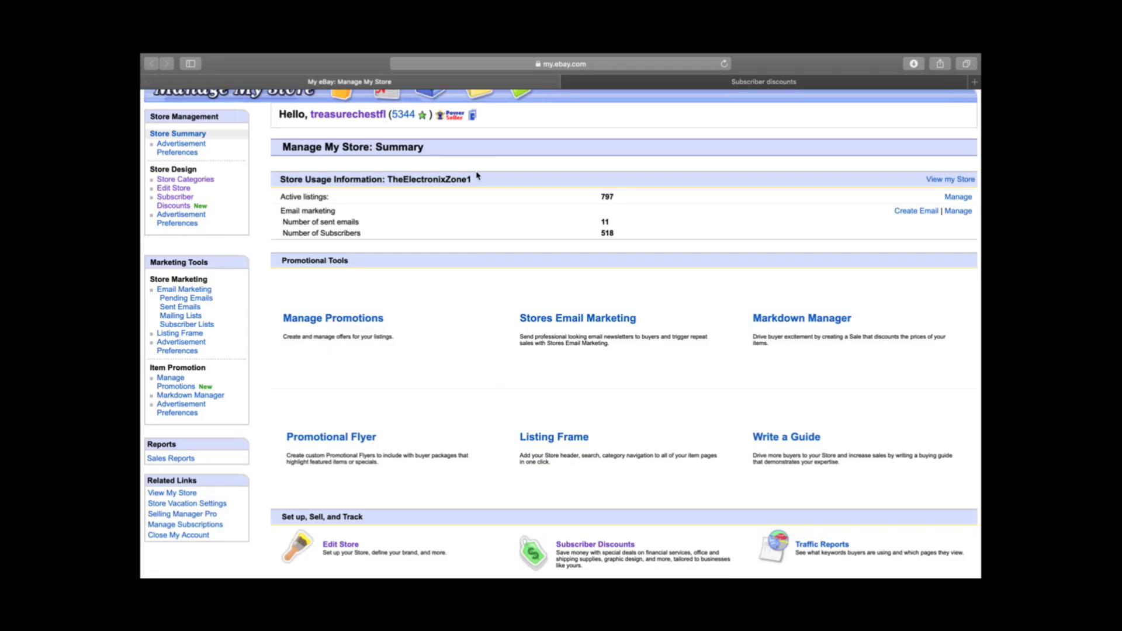
scroll(476, 169, "up", 2)
scroll(476, 175, "down", 2)
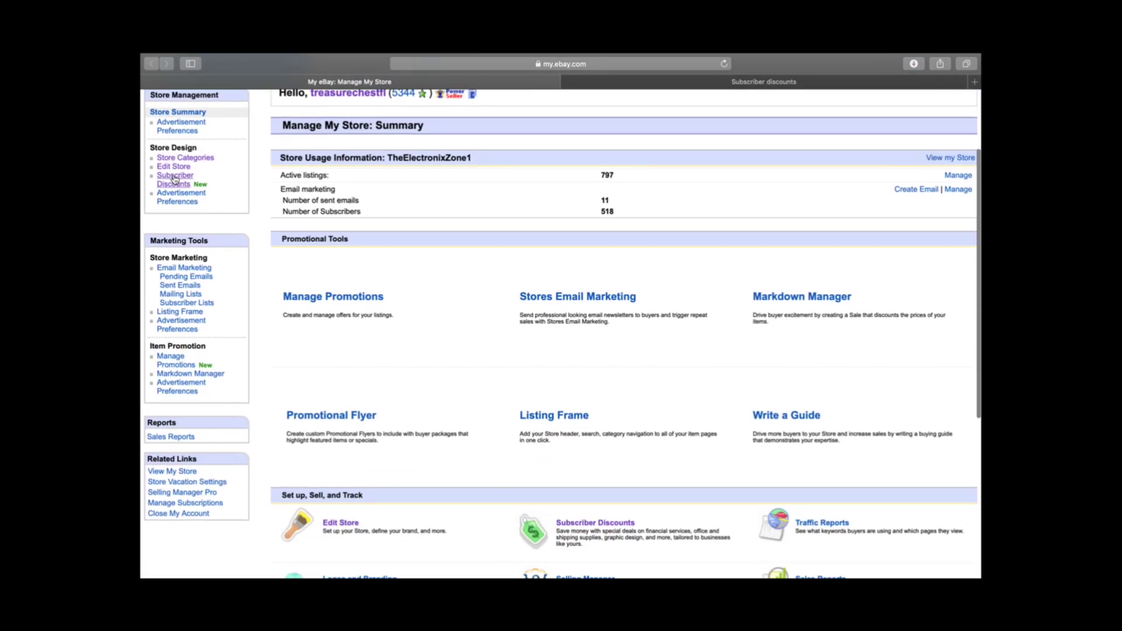
left_click(687, 81)
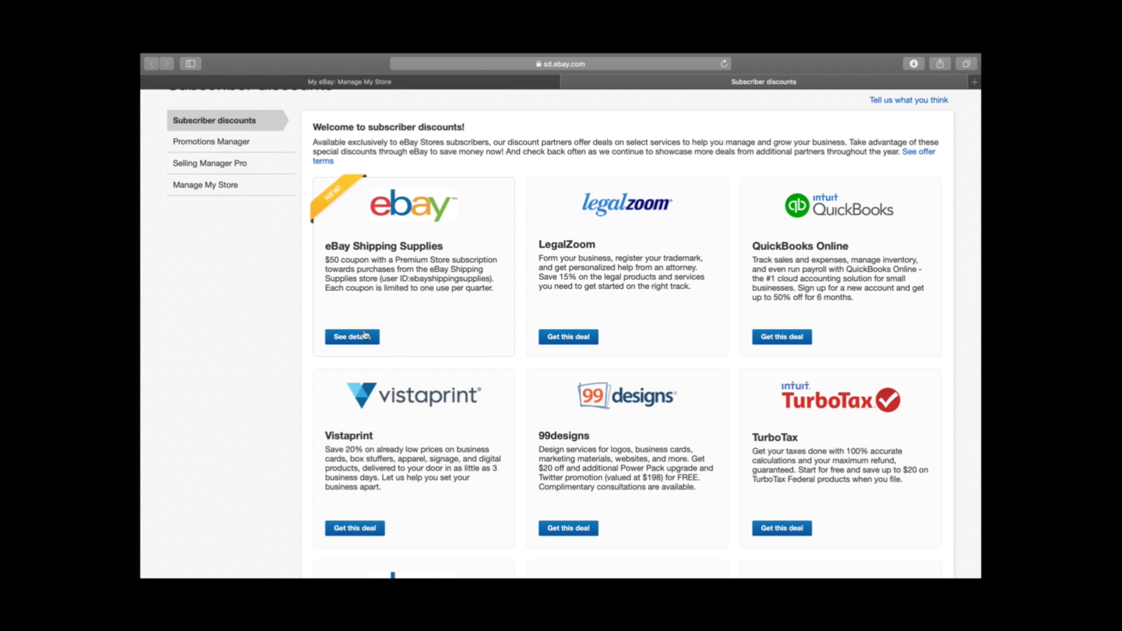